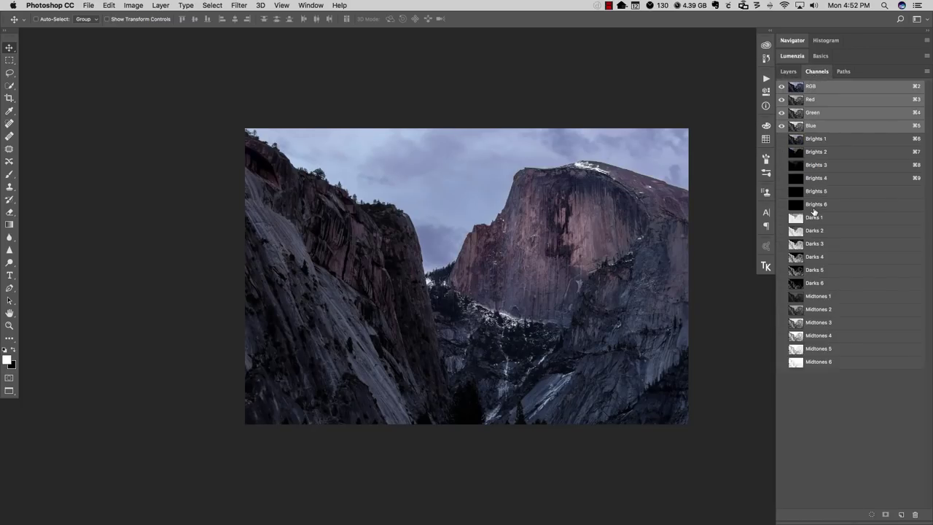
Step: Preview the Darks 1 and then Darks 3 luminosity masks of the mountain photo
{"action": "left_click", "coordinate": [814, 218]}
{"action": "left_click", "coordinate": [814, 244]}
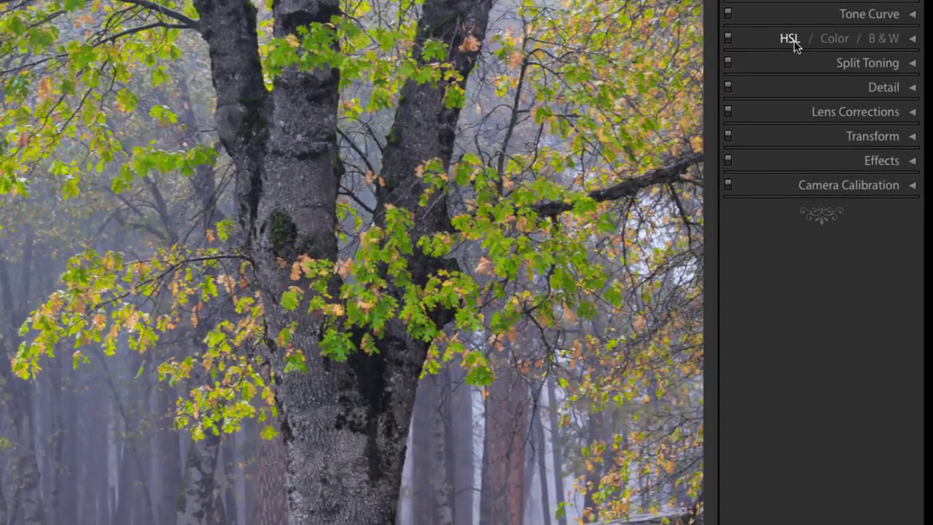
{"action": "left_click", "coordinate": [793, 40]}
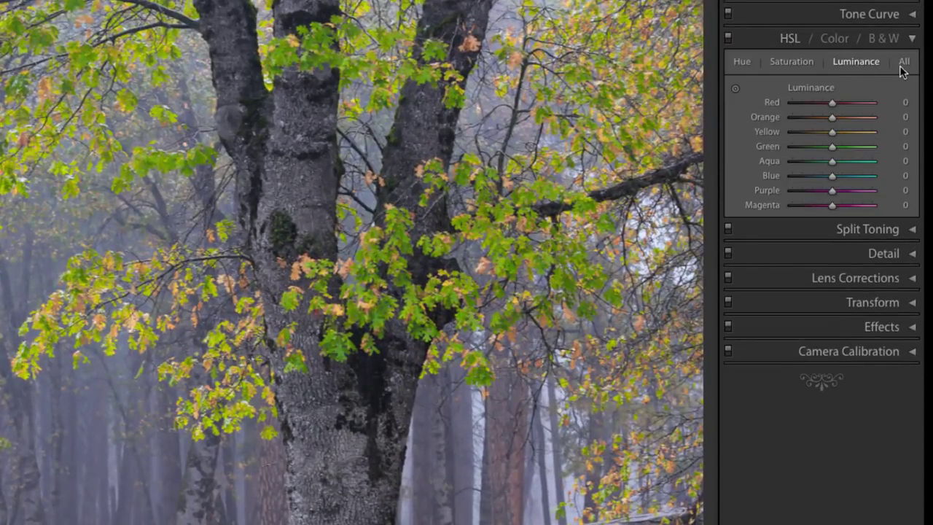
{"action": "left_click", "coordinate": [904, 62]}
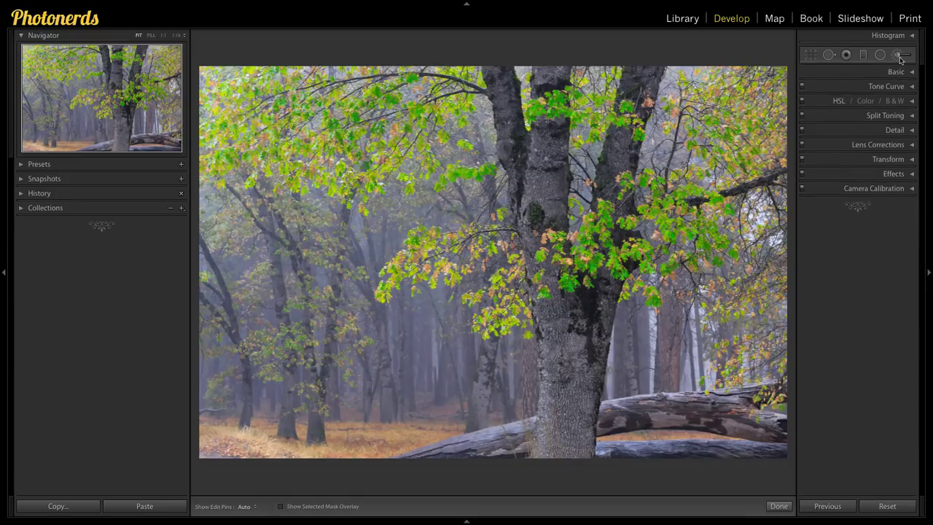
{"action": "left_click", "coordinate": [899, 56]}
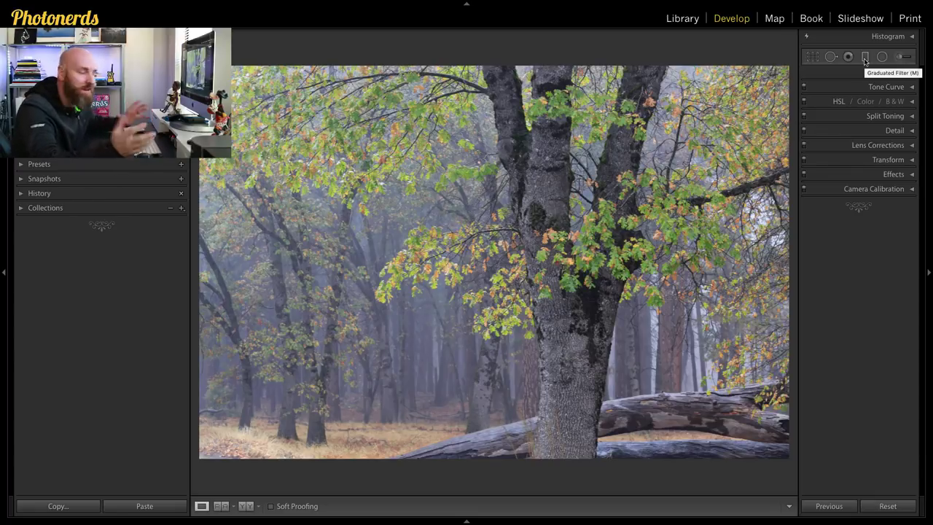
Step: Draw a -0.30 exposure graduated filter over the tree, then level and lower it to the fallen logs
{"action": "left_click", "coordinate": [865, 58]}
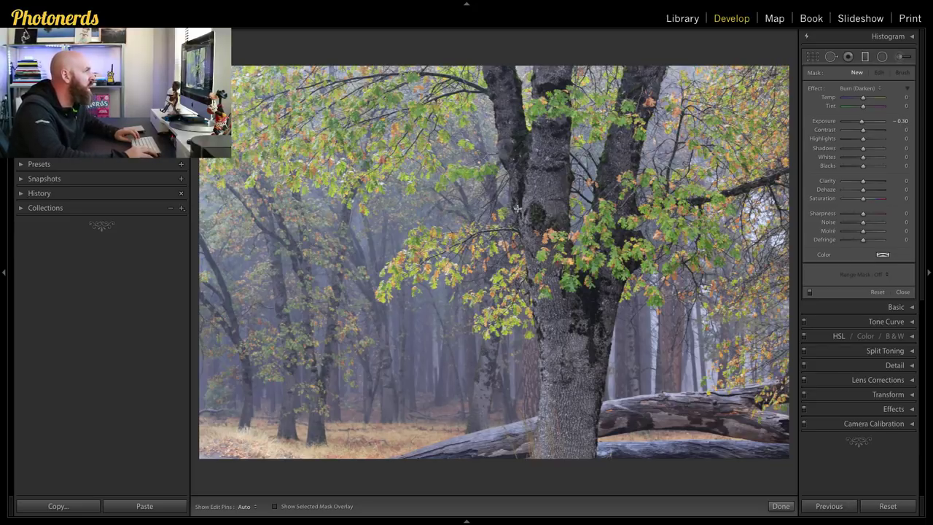
{"action": "left_click_drag", "start_coordinate": [517, 209], "coordinate": [519, 398]}
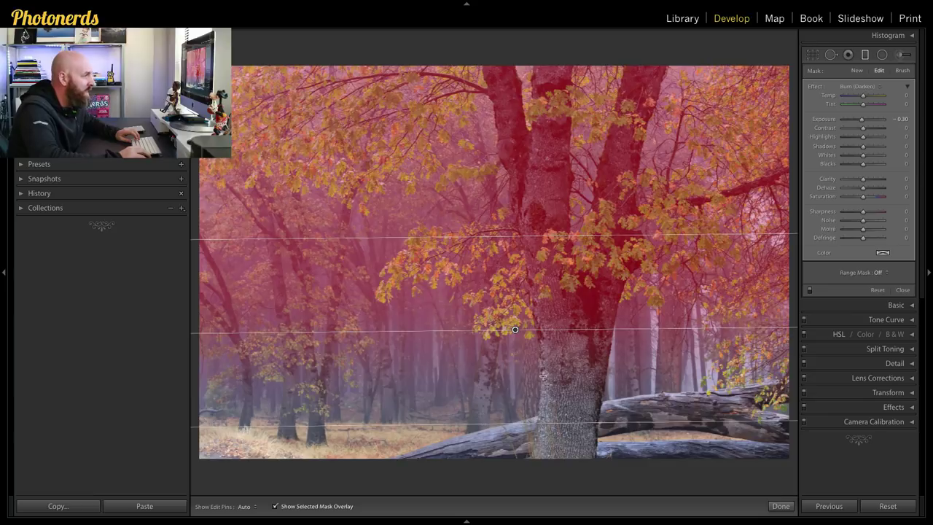
{"action": "left_click_drag", "start_coordinate": [514, 330], "coordinate": [519, 381]}
{"action": "left_click_drag", "start_coordinate": [621, 380], "coordinate": [620, 382]}
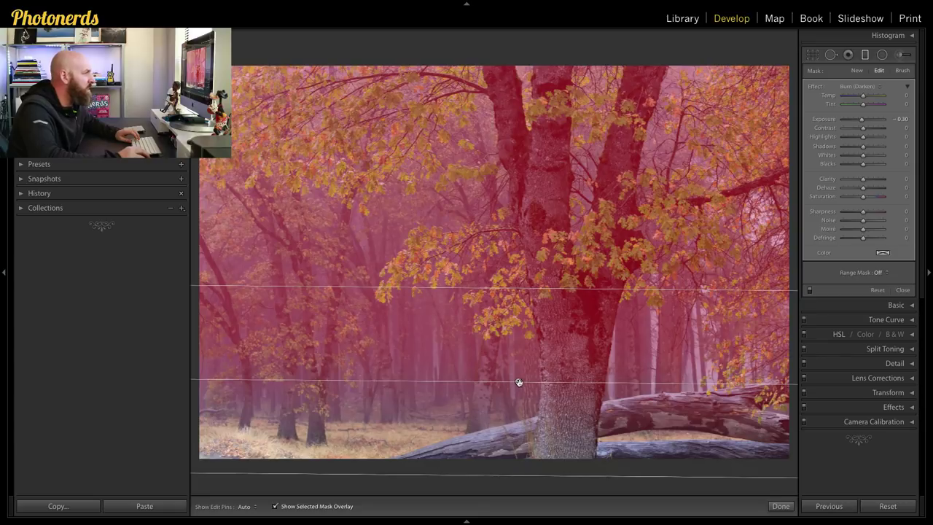
{"action": "left_click_drag", "start_coordinate": [518, 382], "coordinate": [520, 392]}
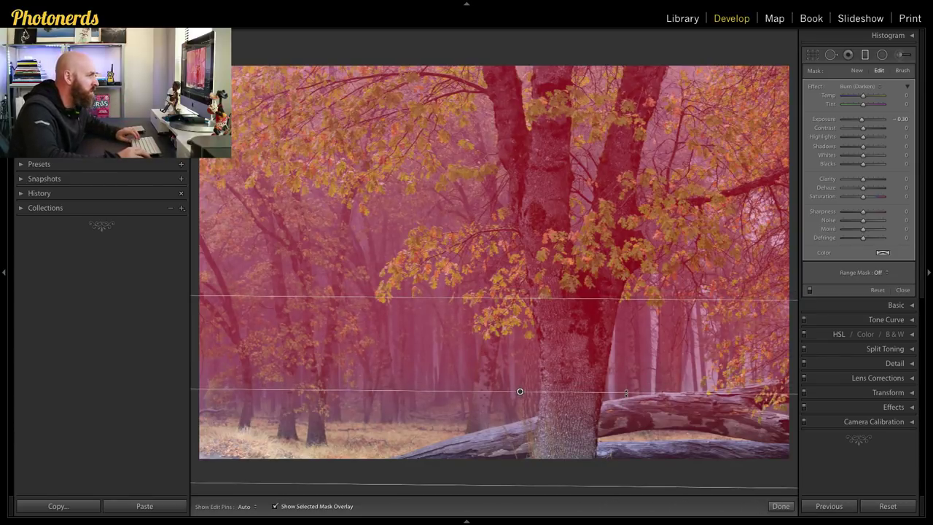
{"action": "left_click_drag", "start_coordinate": [626, 393], "coordinate": [626, 394]}
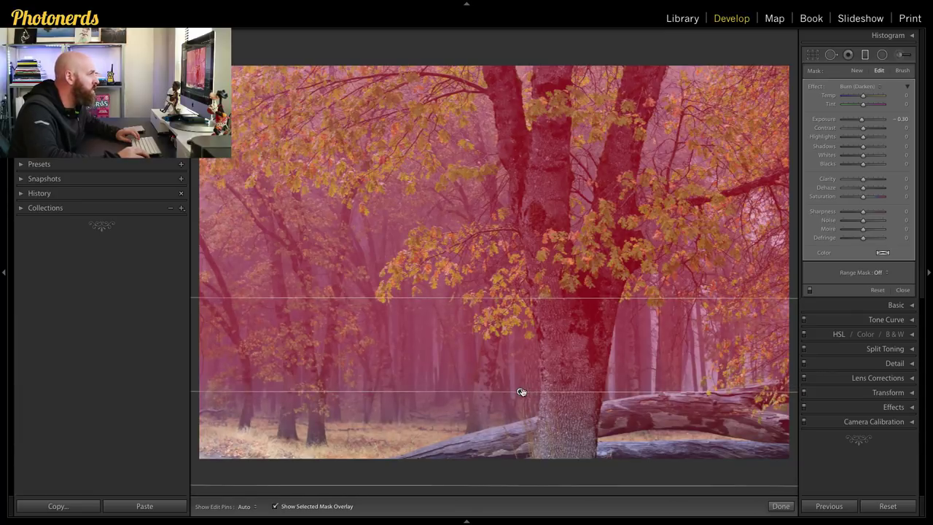
{"action": "left_click_drag", "start_coordinate": [520, 391], "coordinate": [522, 409]}
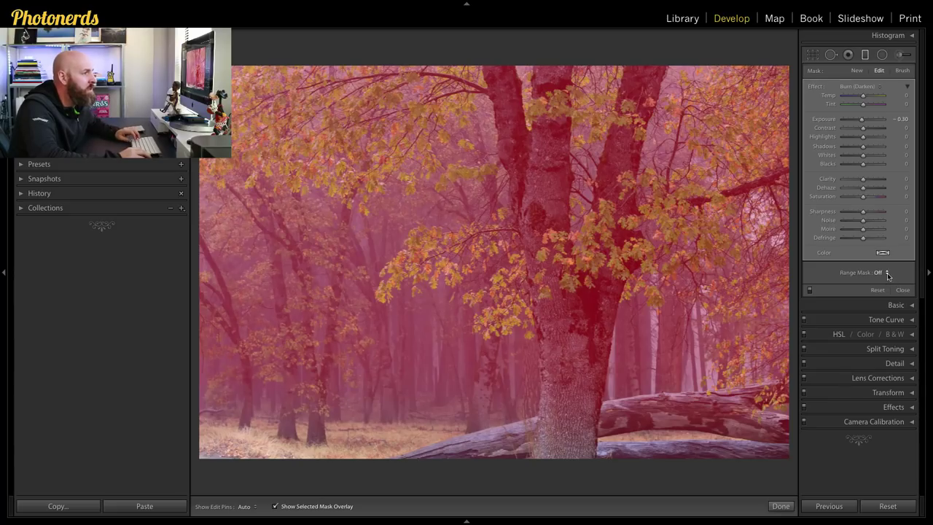
Step: Switch the graduated filter's Range Mask to Color and ready its colour sampler
{"action": "left_click", "coordinate": [888, 274]}
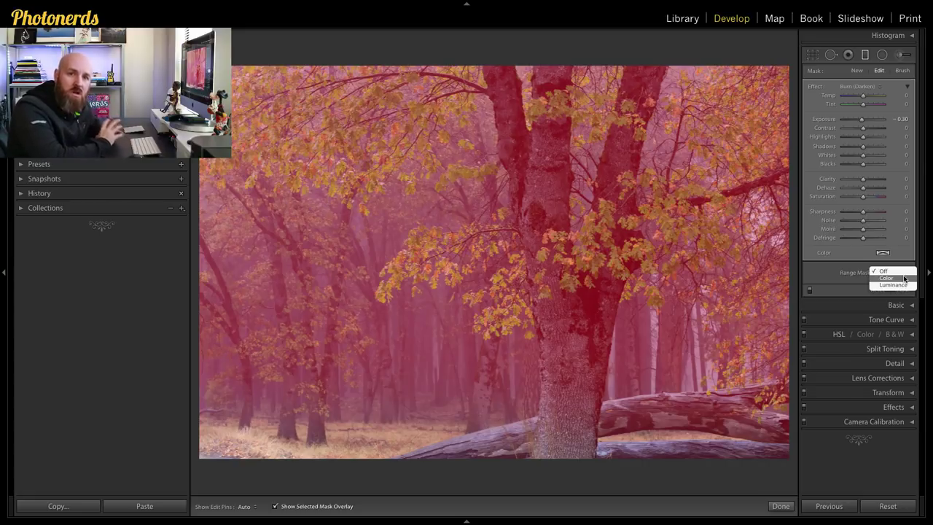
{"action": "left_click", "coordinate": [903, 278]}
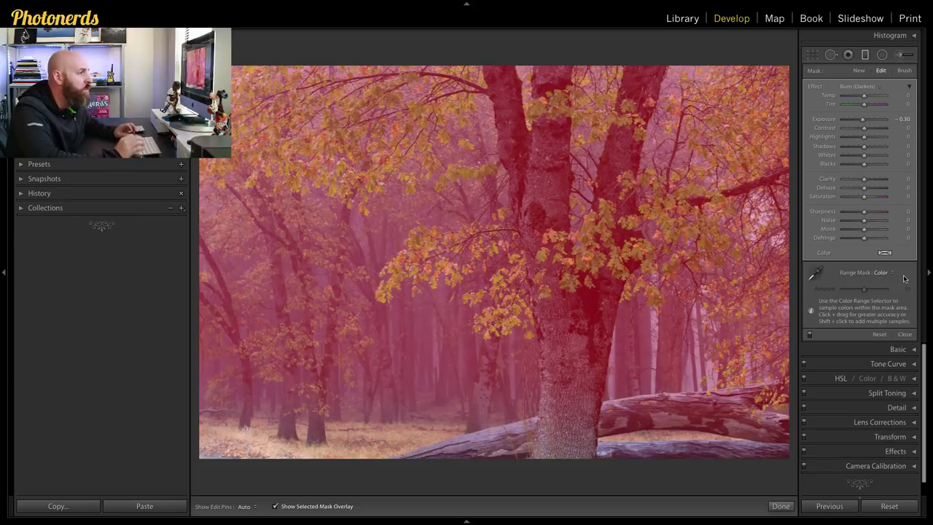
{"action": "left_click", "coordinate": [815, 274]}
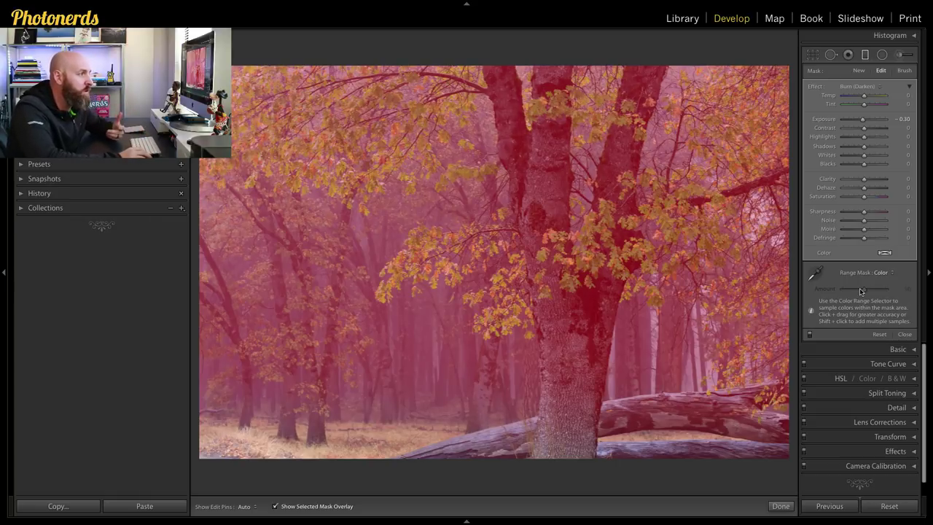
Step: Sample the green leaf colour beside the trunk for the Color range mask
{"action": "left_click", "coordinate": [819, 277]}
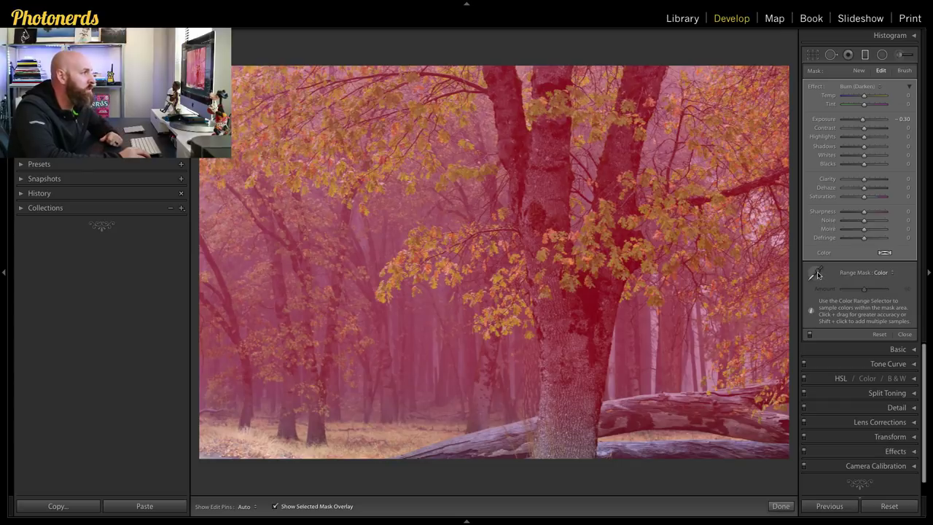
{"action": "left_click", "coordinate": [817, 275]}
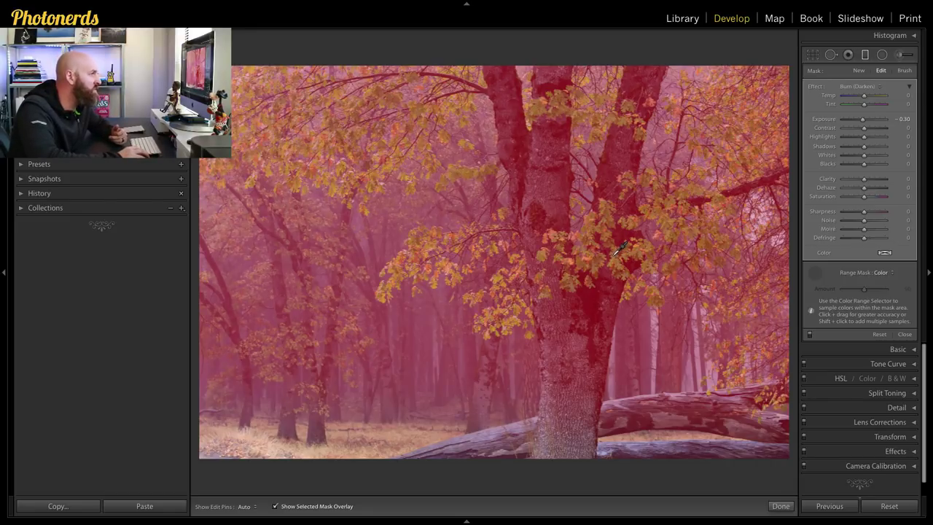
{"action": "left_click", "coordinate": [616, 250]}
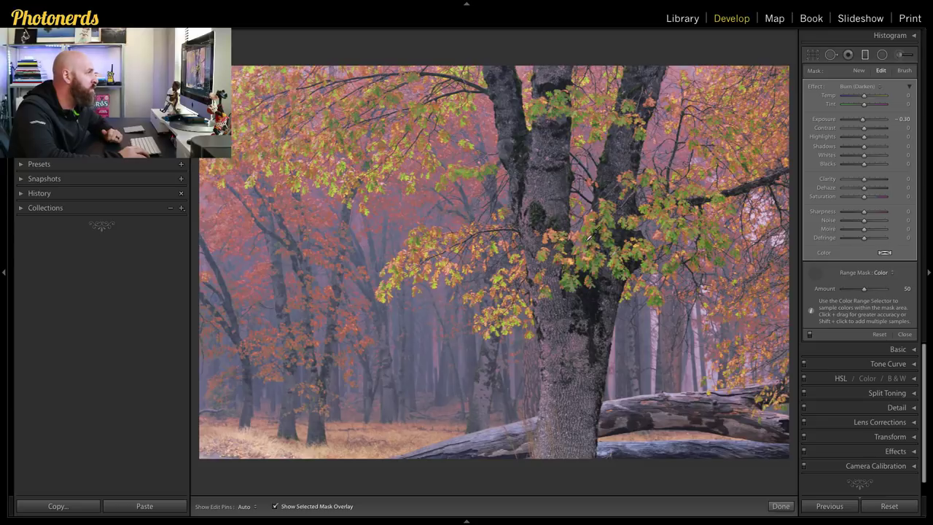
Step: Resample the leaf colour, check the mask overlay, and add a second leaf colour sample
{"action": "left_click", "coordinate": [589, 245]}
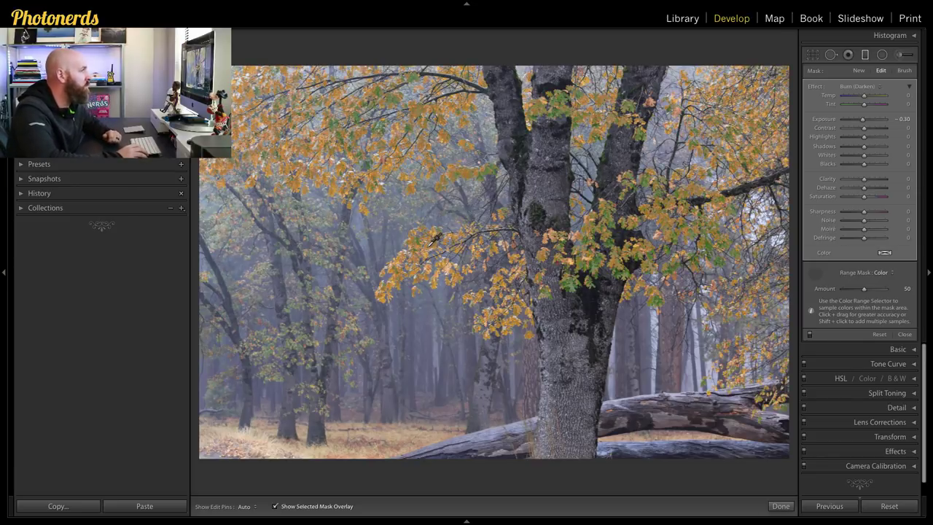
{"action": "key", "text": "backslash"}
{"action": "key", "text": "backslash"}
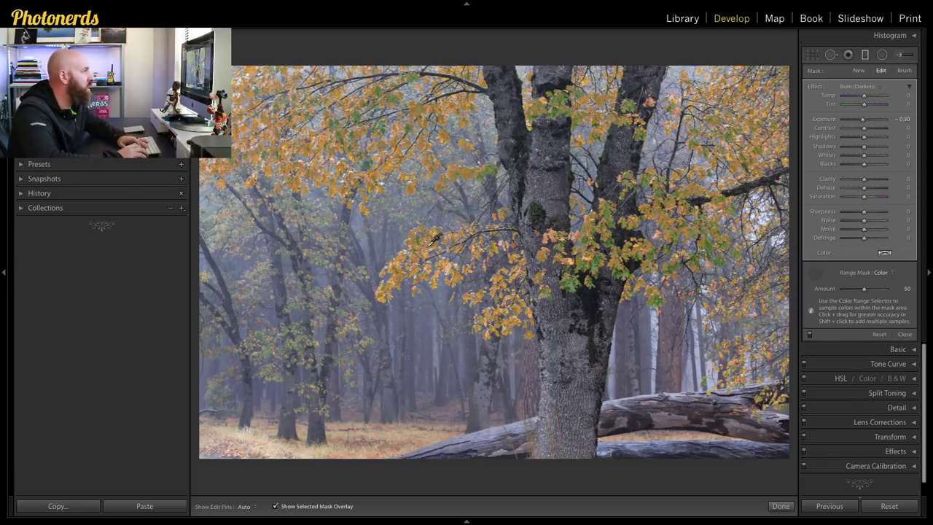
{"action": "key", "text": "backslash"}
{"action": "key", "text": "backslash"}
{"action": "key", "text": "backslash"}
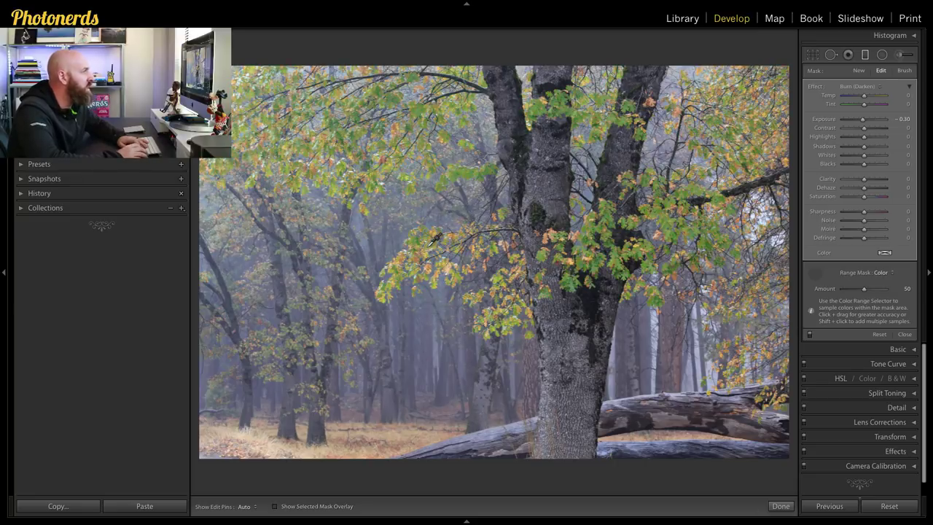
{"action": "key", "text": "backslash"}
{"action": "key", "text": "backslash"}
{"action": "key", "text": "backslash"}
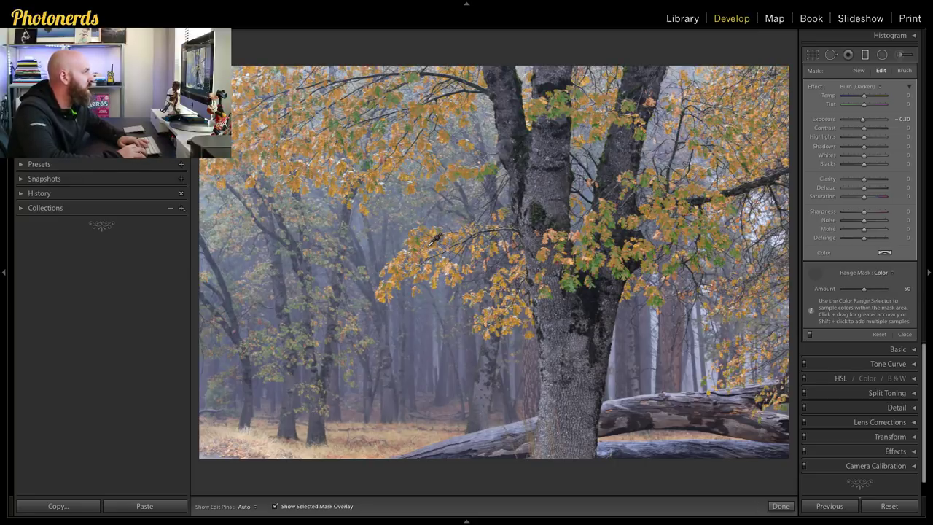
{"action": "key", "text": "backslash"}
{"action": "key", "text": "backslash"}
{"action": "key", "text": "o"}
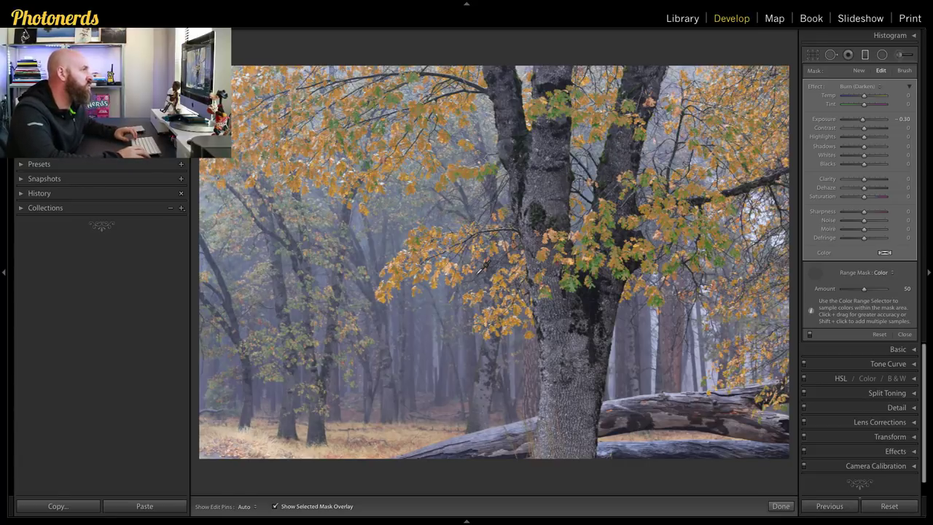
{"action": "key", "text": "shift"}
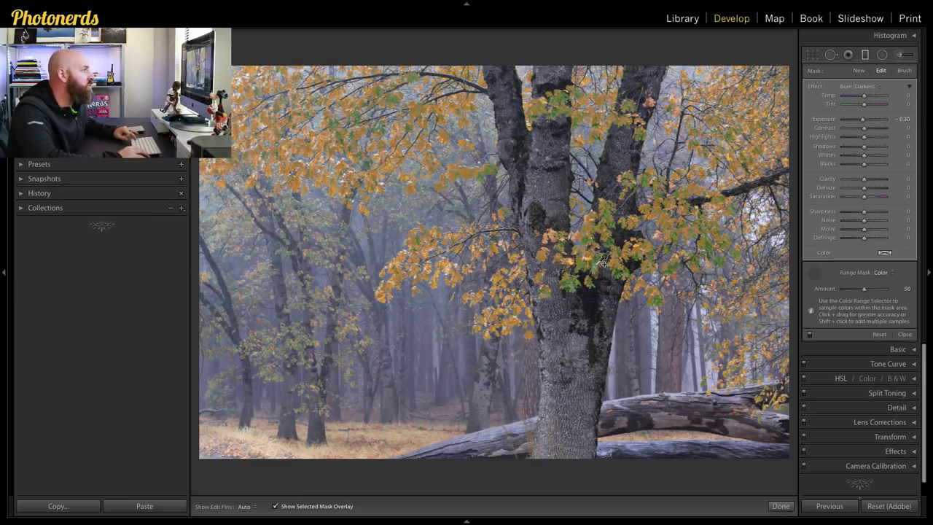
{"action": "left_click", "coordinate": [602, 260], "text": "shift"}
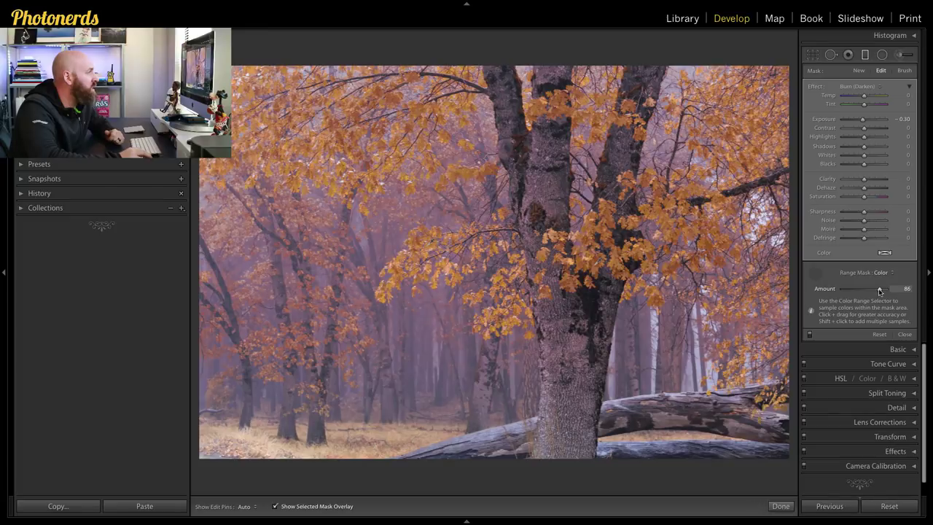
Step: Adjust the Color range mask Amount down and back until it reads 65
{"action": "left_click_drag", "start_coordinate": [867, 291], "coordinate": [840, 293]}
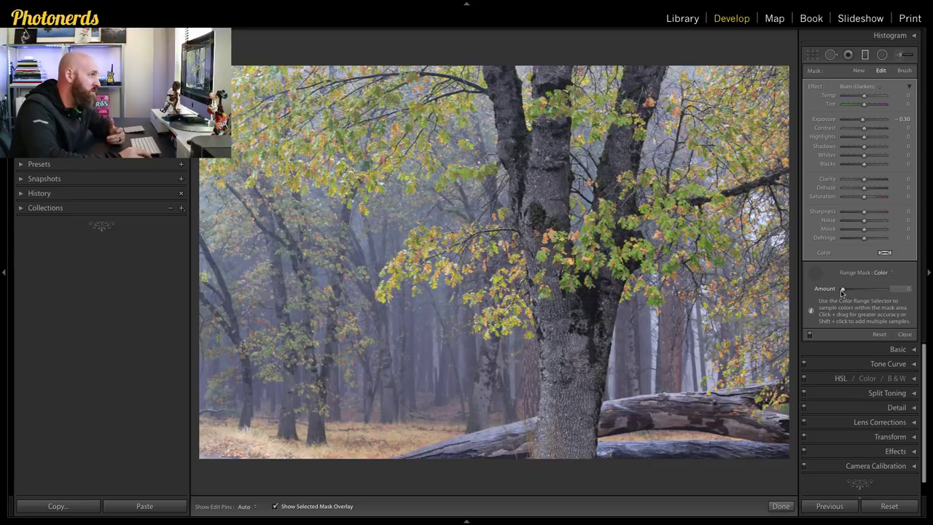
{"action": "left_click_drag", "start_coordinate": [843, 291], "coordinate": [854, 291]}
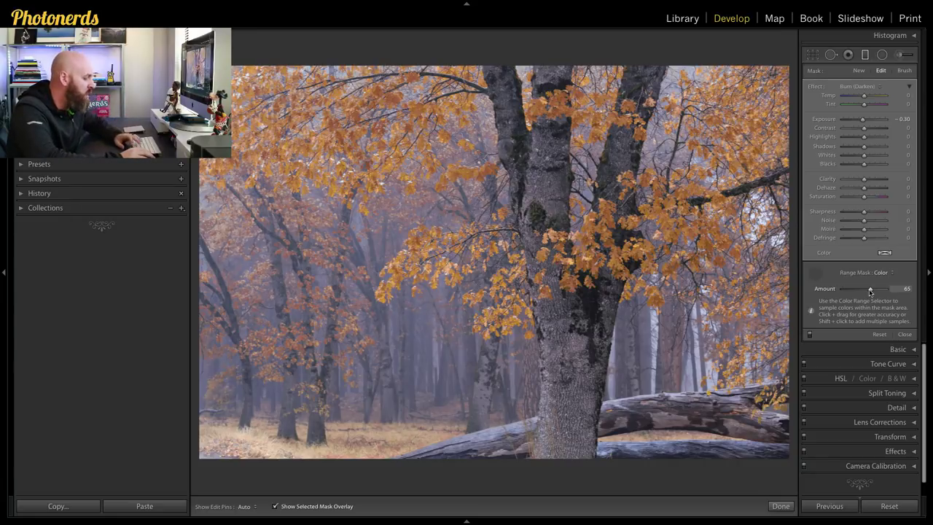
Step: Give the masked leaves +73 saturation and a yellow-green tint, then compare before and after
{"action": "key", "text": "o"}
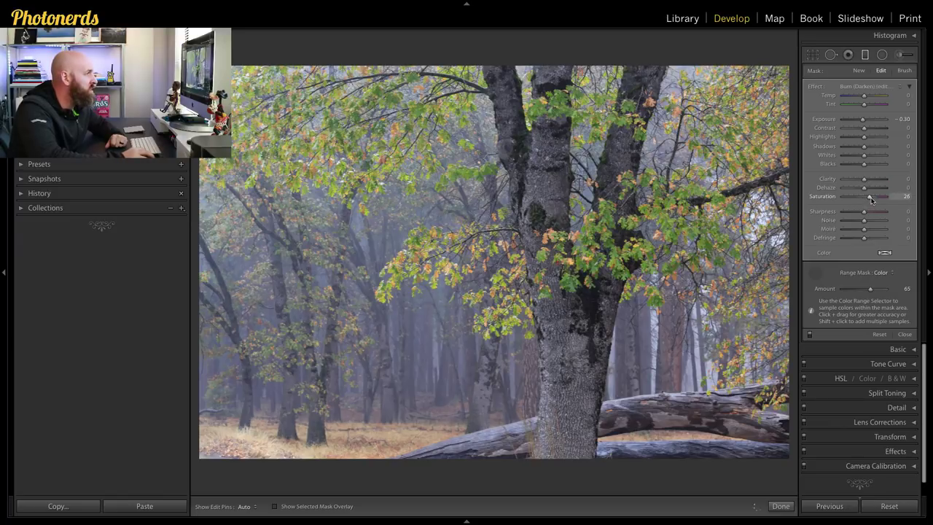
{"action": "left_click_drag", "start_coordinate": [876, 198], "coordinate": [879, 199]}
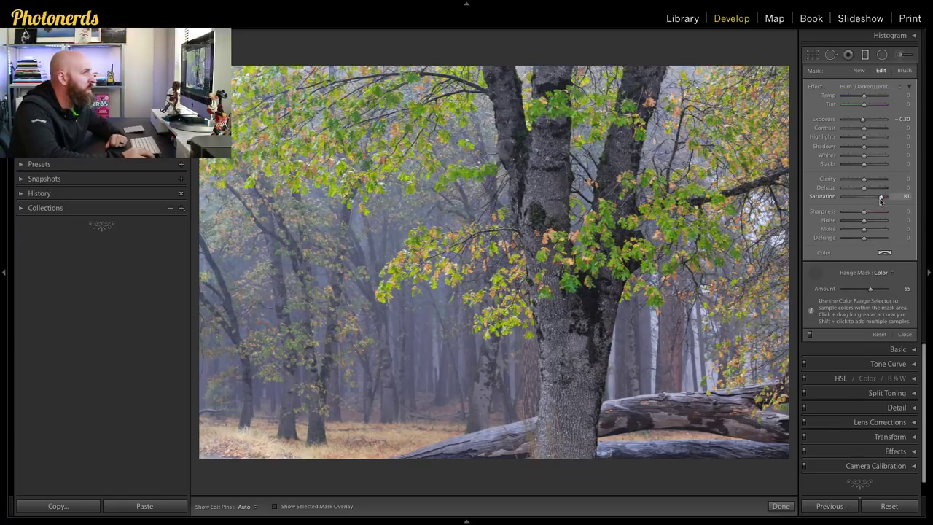
{"action": "left_click", "coordinate": [883, 252]}
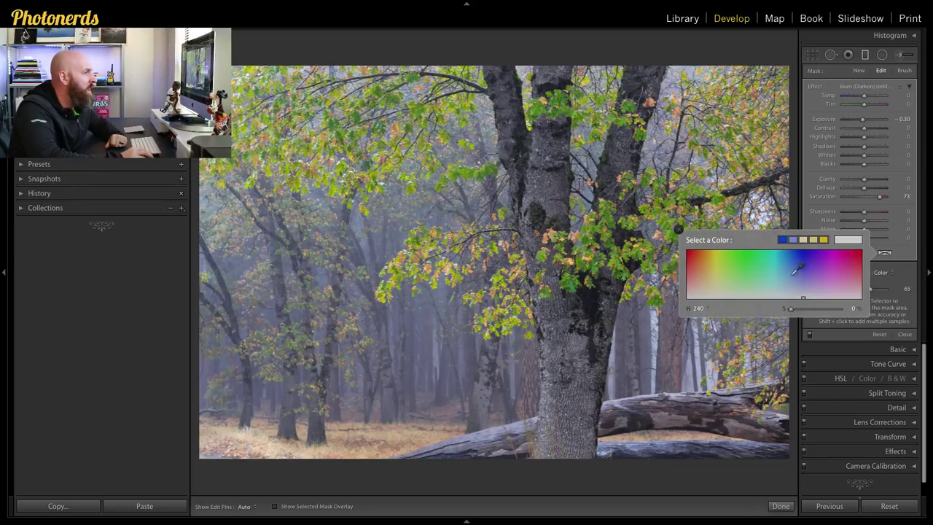
{"action": "mouse_move", "coordinate": [728, 269]}
{"action": "left_mouse_down"}
{"action": "mouse_move", "coordinate": [722, 278]}
{"action": "mouse_move", "coordinate": [711, 271]}
{"action": "left_mouse_up"}
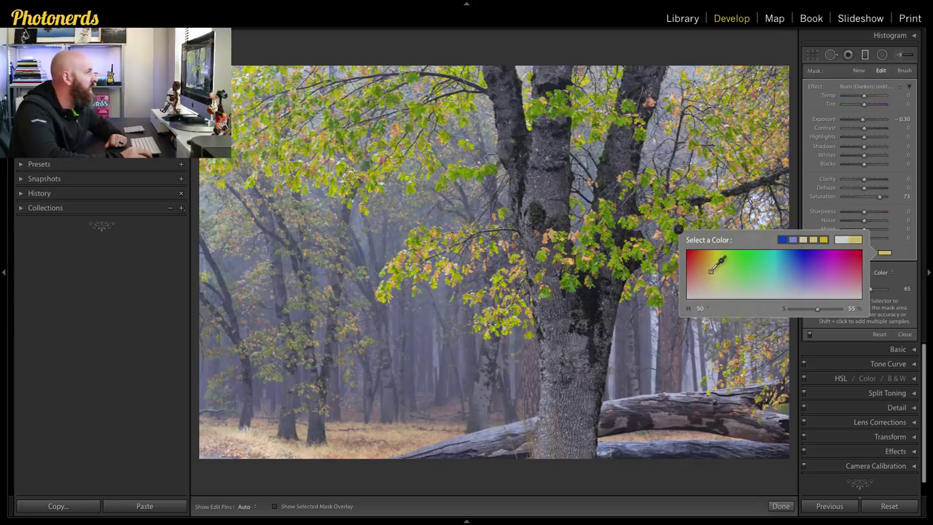
{"action": "left_click_drag", "start_coordinate": [710, 271], "coordinate": [710, 269]}
{"action": "left_click", "coordinate": [679, 230]}
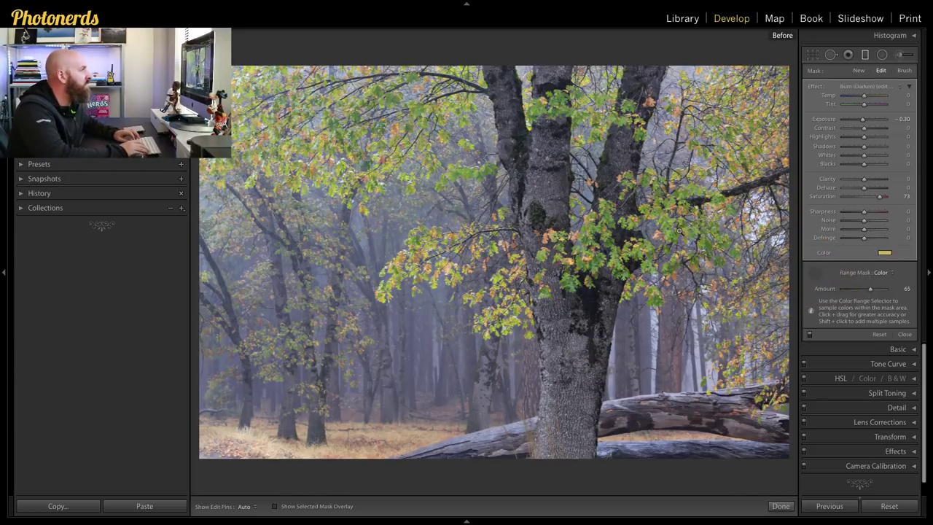
{"action": "key", "text": "backslash"}
{"action": "key", "text": "backslash"}
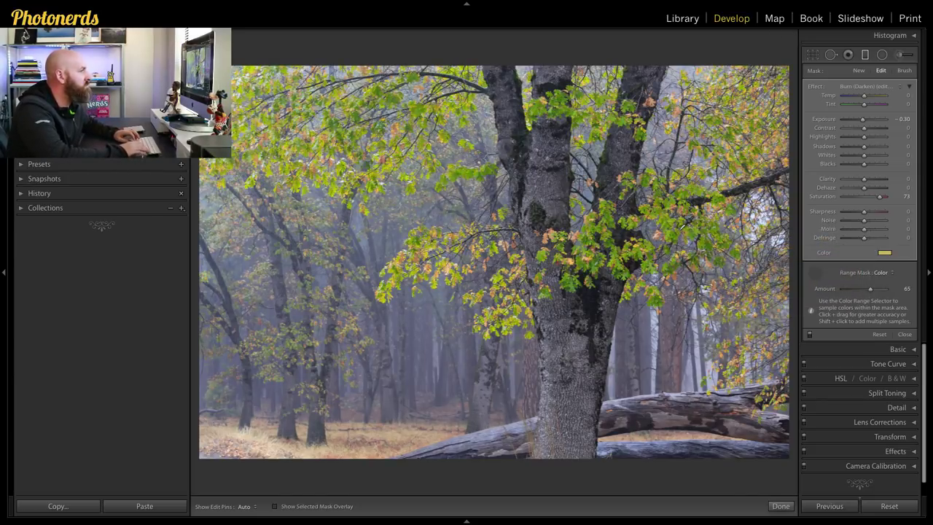
{"action": "key", "text": "backslash"}
{"action": "key", "text": "backslash"}
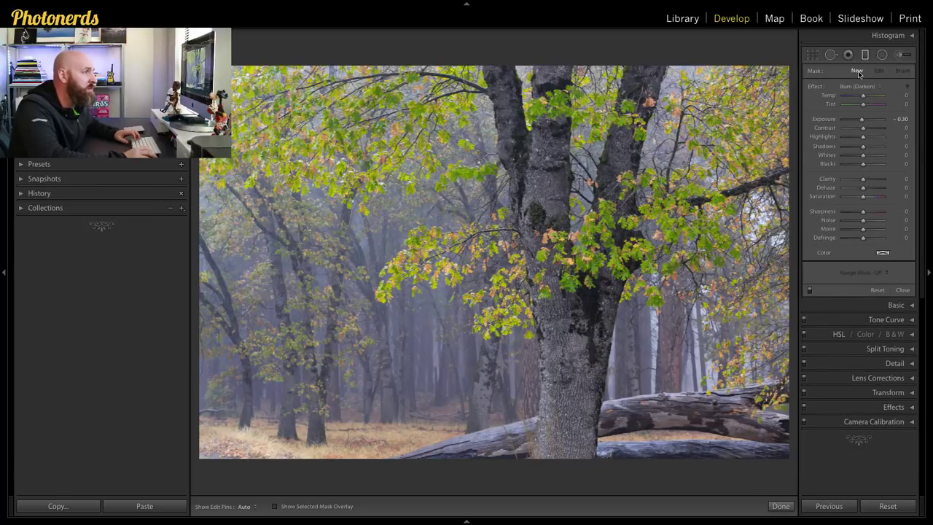
Step: Paint a new adjustment mask across the forest floor and over the fallen log
{"action": "left_click", "coordinate": [900, 57]}
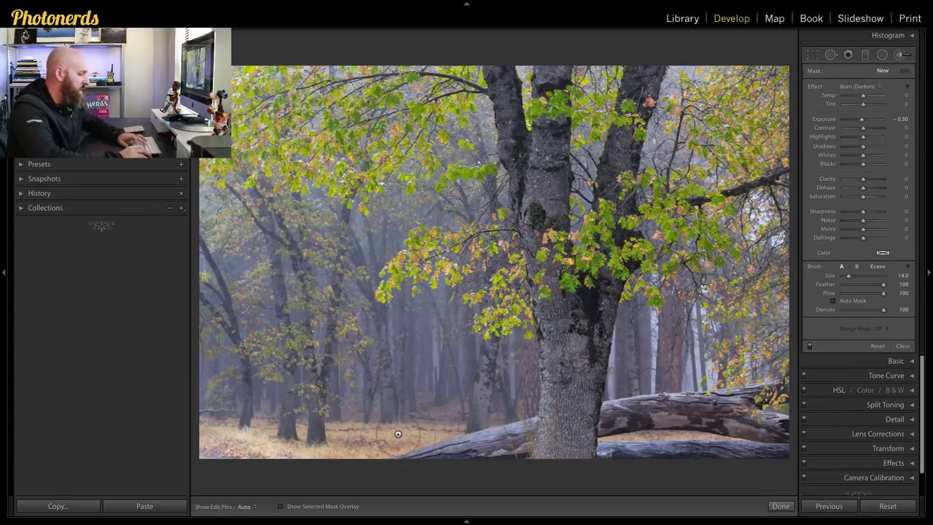
{"action": "key", "text": "o"}
{"action": "key", "text": "h"}
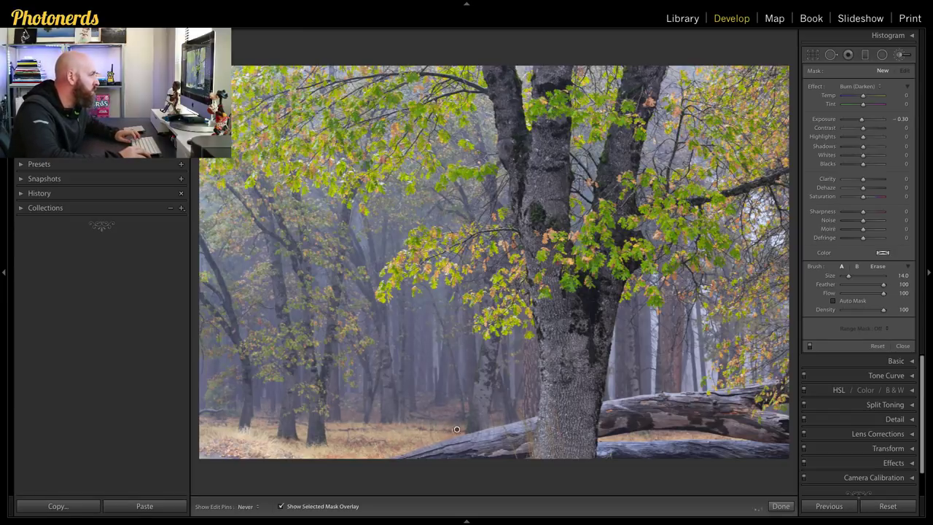
{"action": "mouse_move", "coordinate": [469, 423]}
{"action": "left_mouse_down"}
{"action": "mouse_move", "coordinate": [291, 443]}
{"action": "mouse_move", "coordinate": [219, 441]}
{"action": "mouse_move", "coordinate": [208, 430]}
{"action": "mouse_move", "coordinate": [211, 437]}
{"action": "mouse_move", "coordinate": [410, 413]}
{"action": "left_mouse_up"}
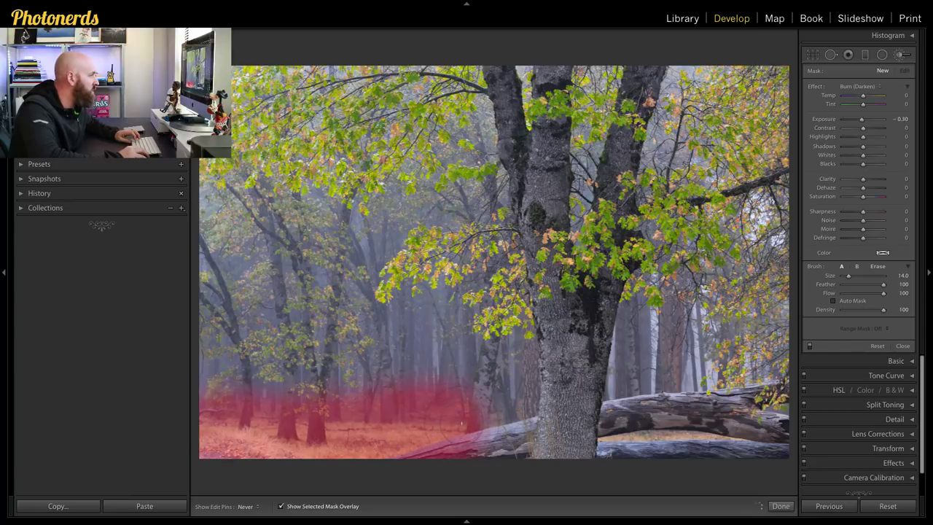
{"action": "left_click_drag", "start_coordinate": [454, 427], "coordinate": [736, 435]}
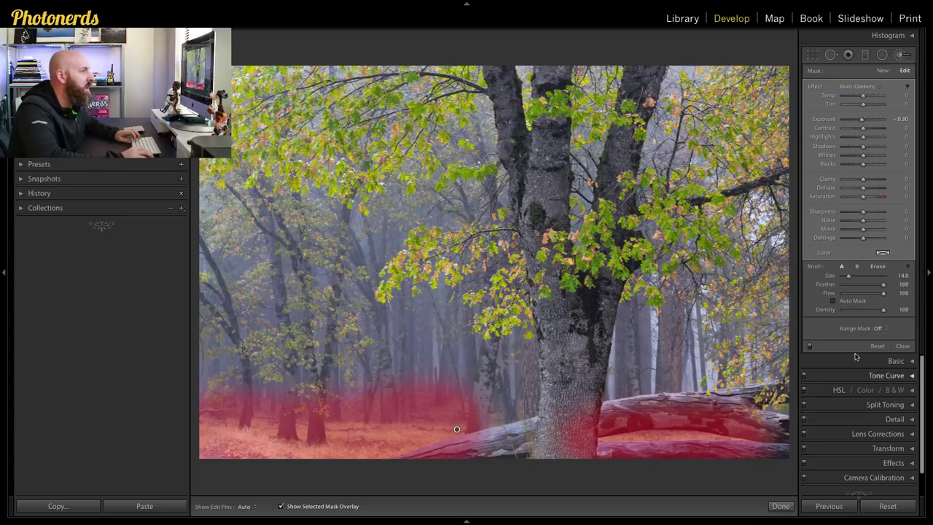
Step: Limit the ground mask to the sampled orange ground colour with range Amount 70
{"action": "left_click", "coordinate": [887, 330]}
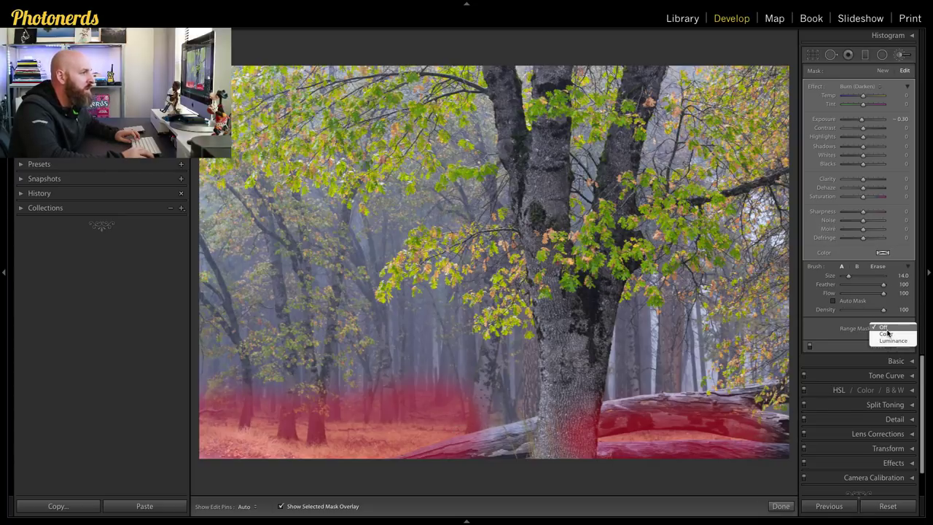
{"action": "left_click", "coordinate": [888, 335]}
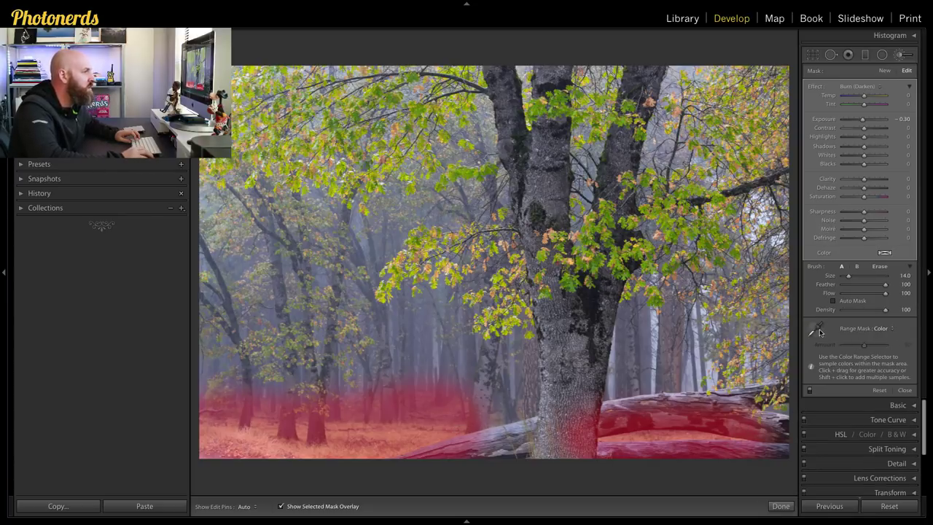
{"action": "left_click", "coordinate": [821, 323]}
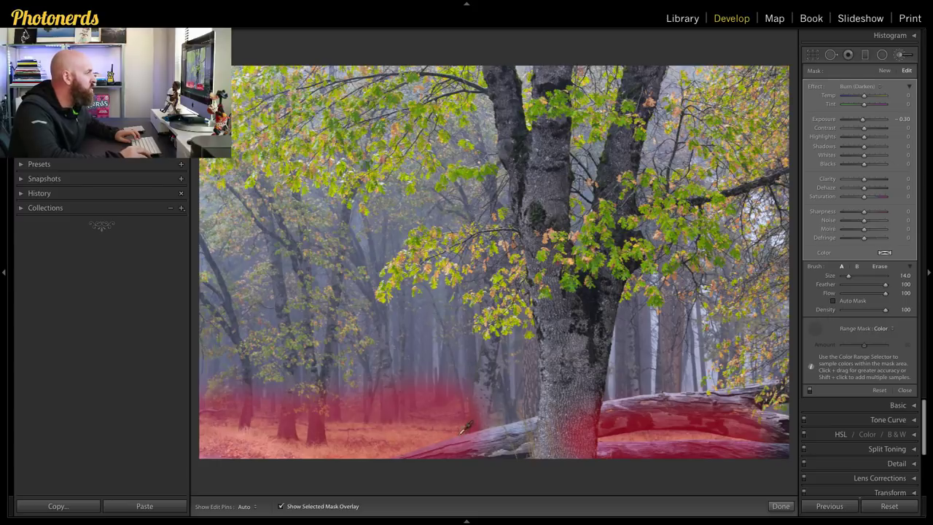
{"action": "left_click", "coordinate": [403, 434]}
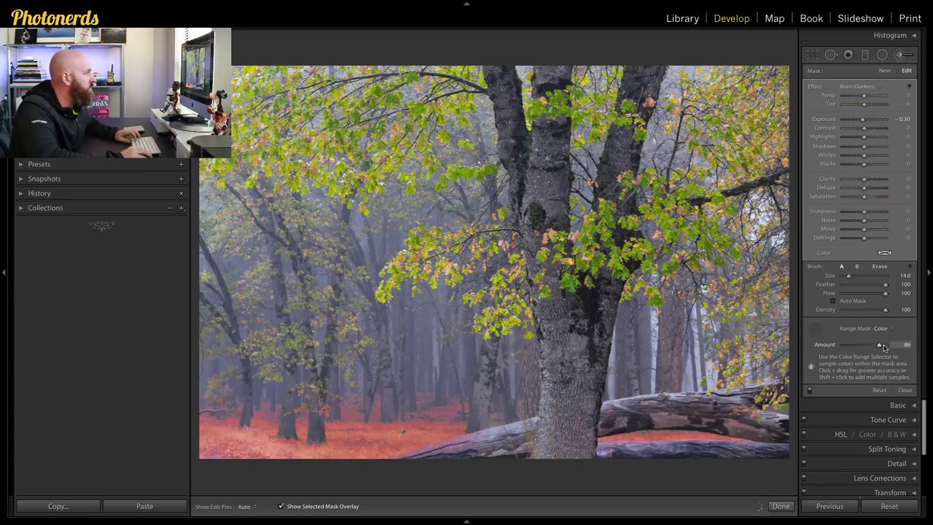
{"action": "left_click_drag", "start_coordinate": [884, 348], "coordinate": [873, 348]}
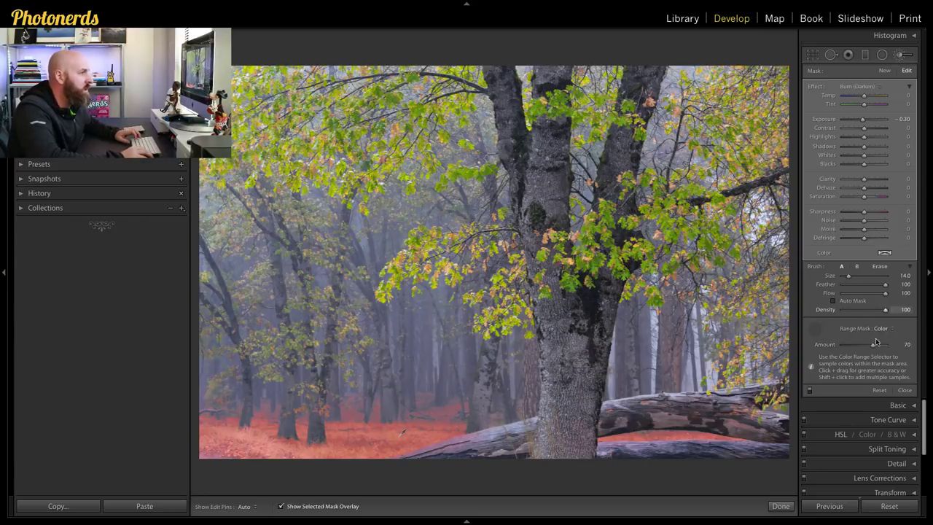
Step: Tint the masked grass a pale yellow-orange, around hue 31 and 17% saturation
{"action": "key", "text": "o"}
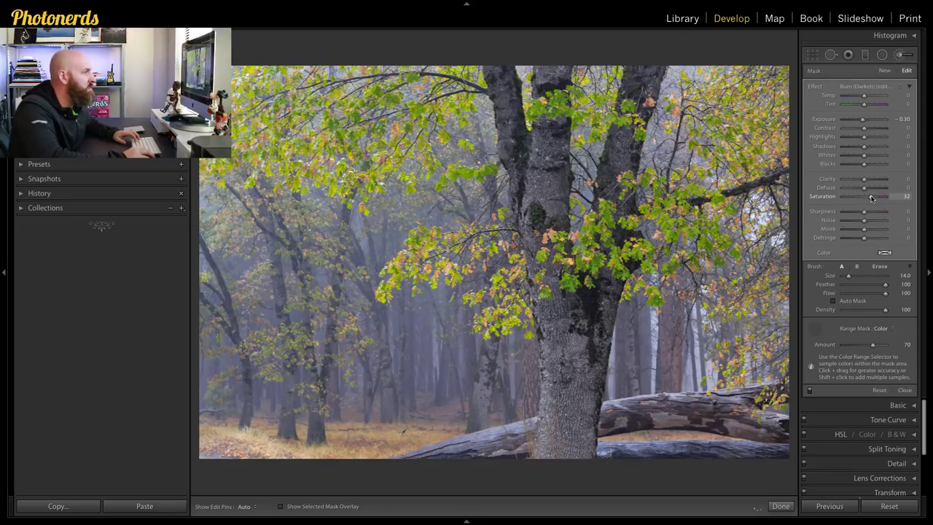
{"action": "left_click", "coordinate": [884, 252]}
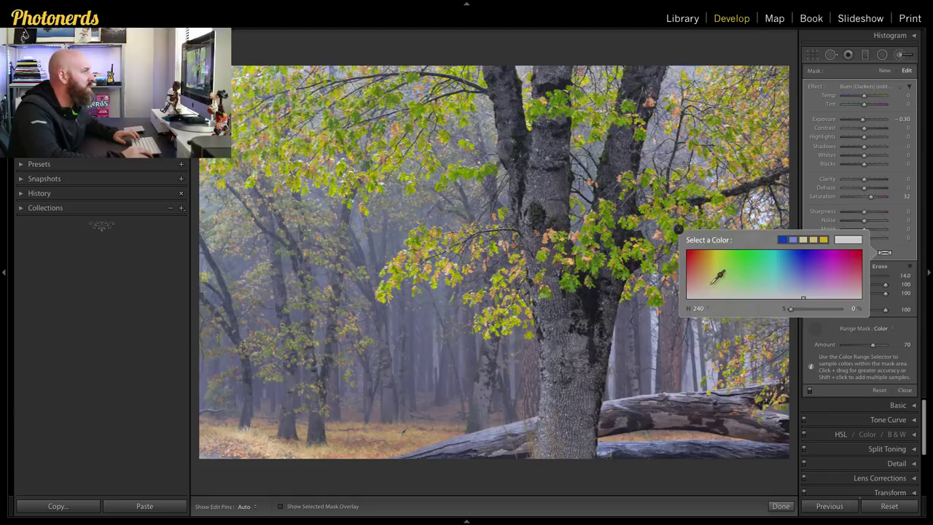
{"action": "left_click", "coordinate": [706, 283]}
{"action": "left_click_drag", "start_coordinate": [706, 285], "coordinate": [702, 293]}
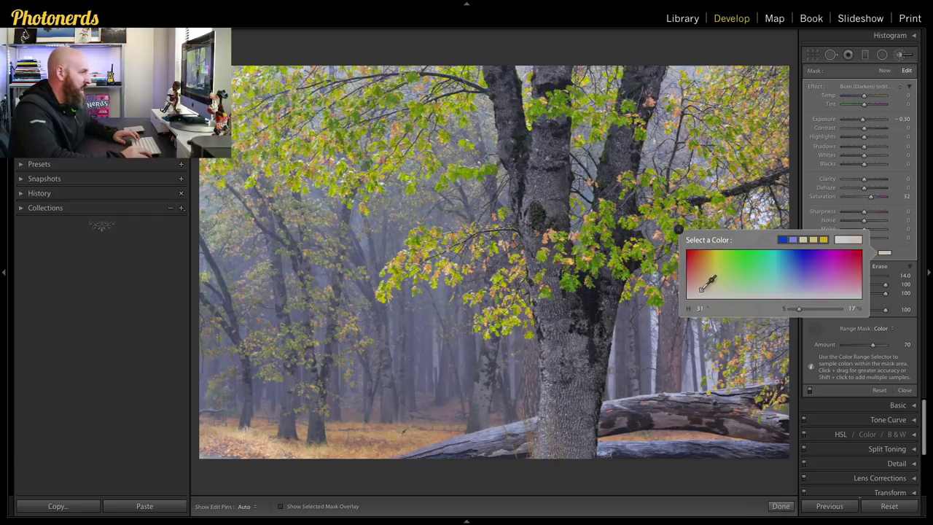